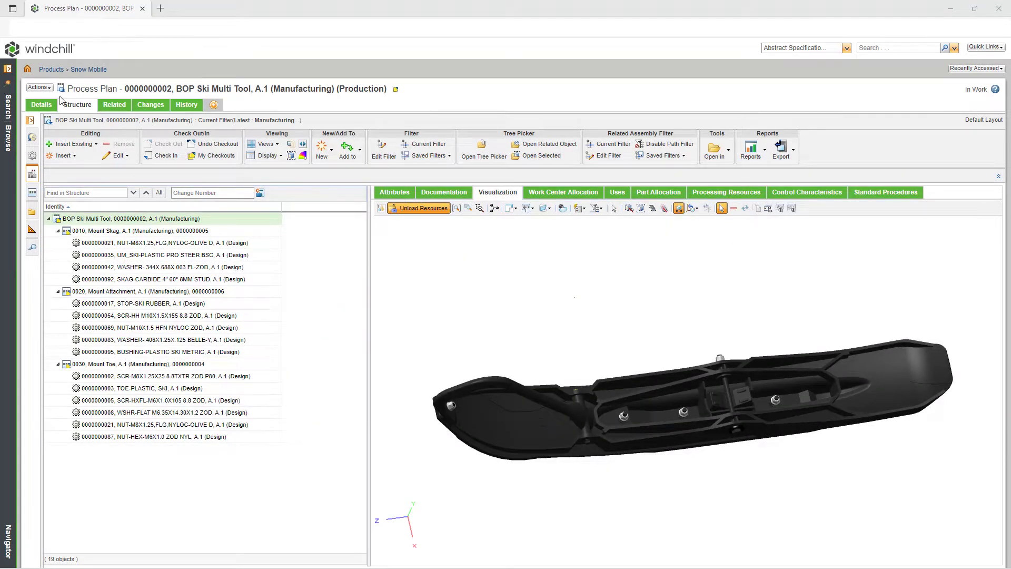
# Step: Preview the plan's playback through the Mount Attachment and Mount Toe parts, then exit
pyautogui.click(302, 145)
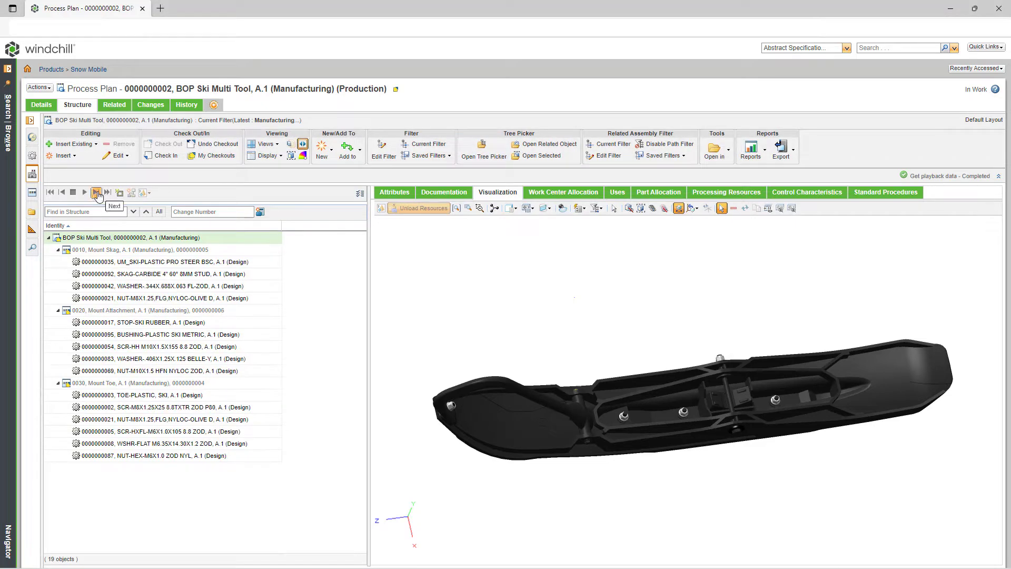
pyautogui.click(97, 193)
pyautogui.click(97, 193)
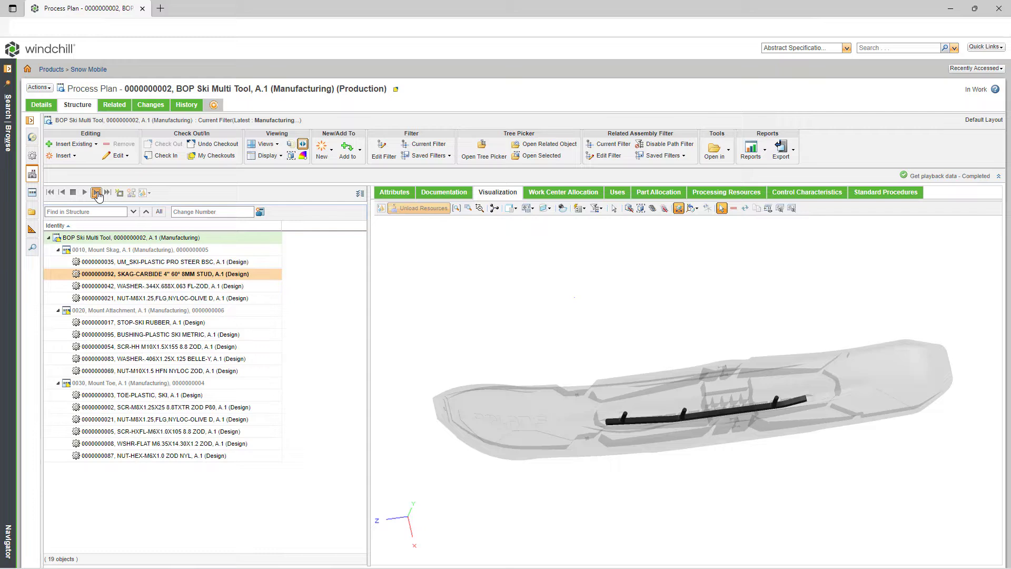
pyautogui.click(97, 193)
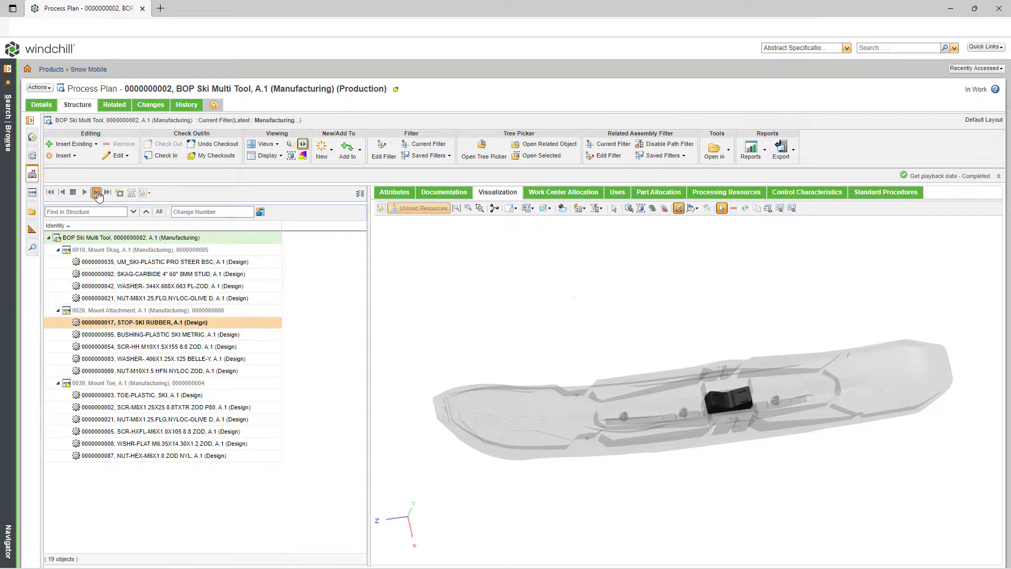
pyautogui.click(96, 193)
pyautogui.click(96, 193)
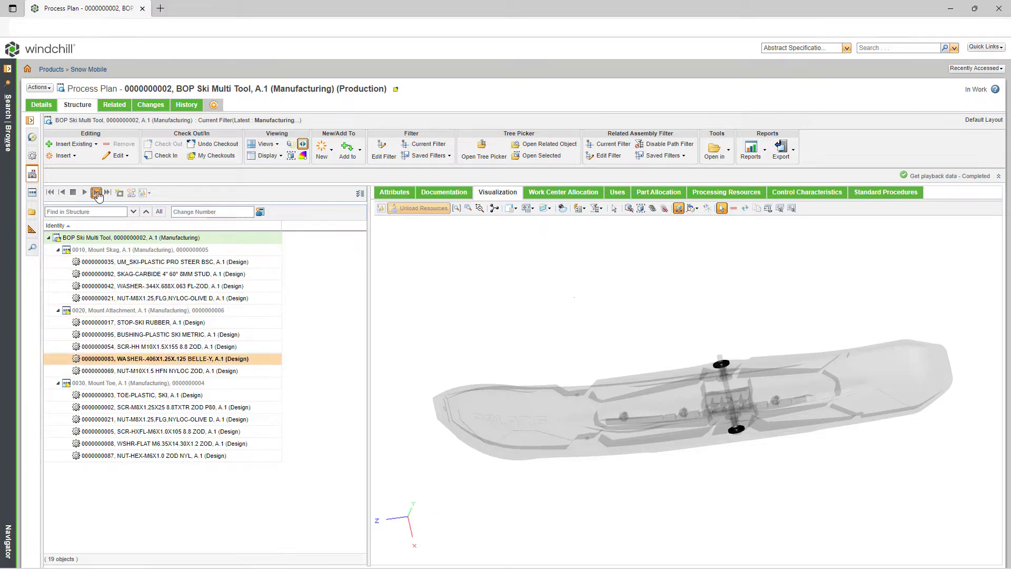
pyautogui.click(97, 193)
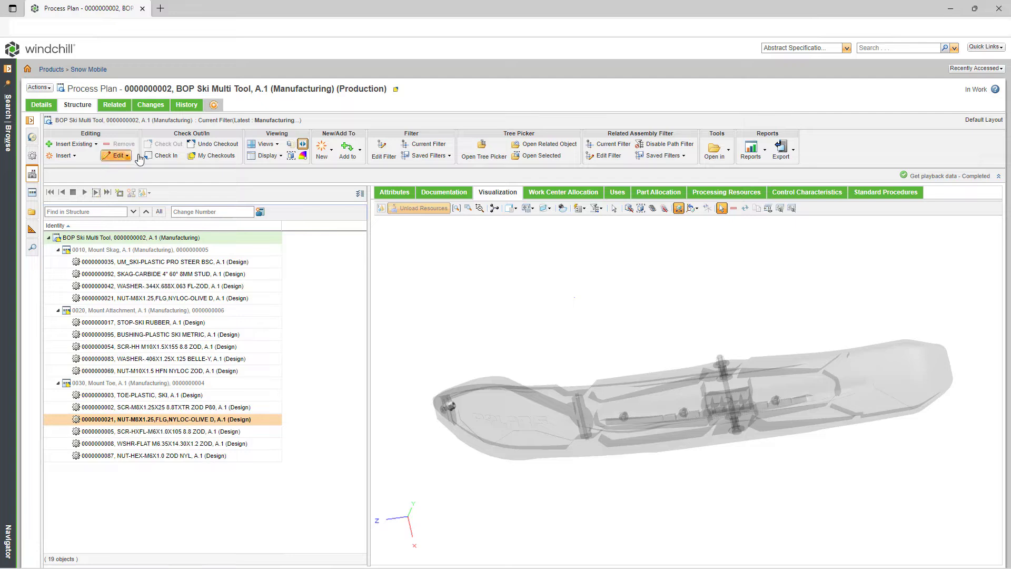
pyautogui.click(304, 146)
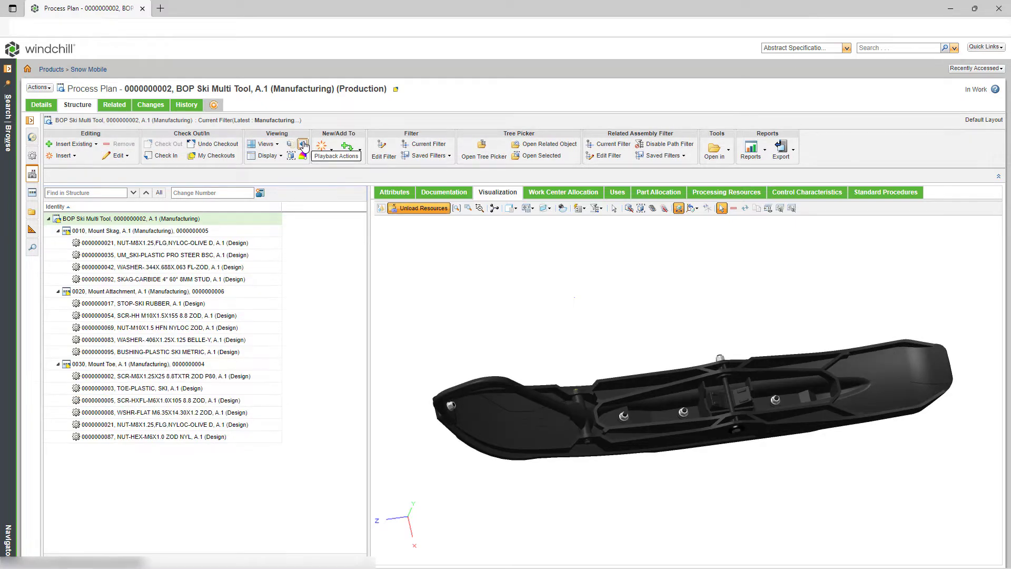
# Step: Drag Atlas-Copco Small from the Tools resources onto operation 0010 Mount Skag, then collapse the panel
pyautogui.click(31, 120)
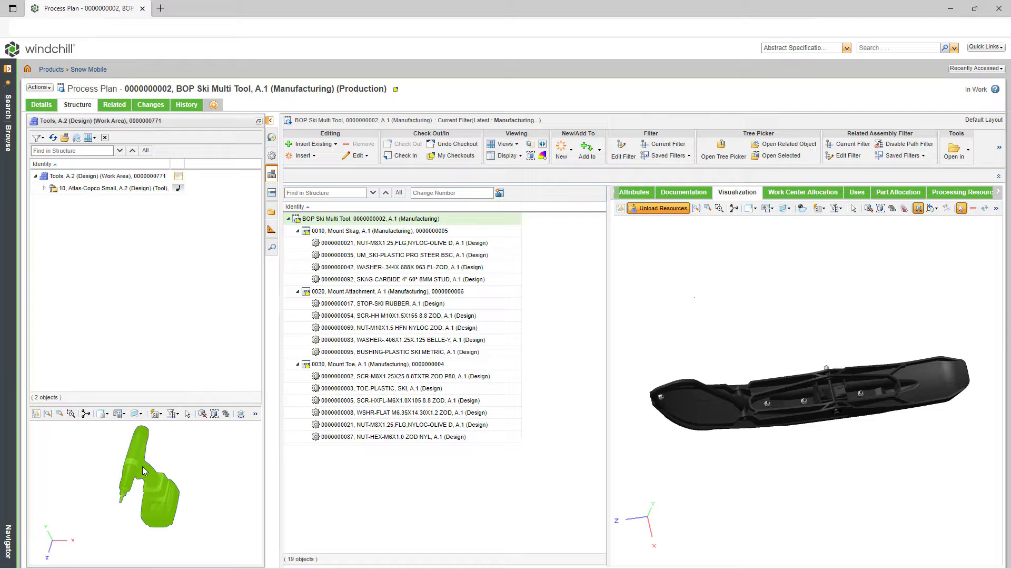
pyautogui.moveTo(79, 188)
pyautogui.mouseDown()
pyautogui.moveTo(346, 269)
pyautogui.moveTo(371, 232)
pyautogui.mouseUp()
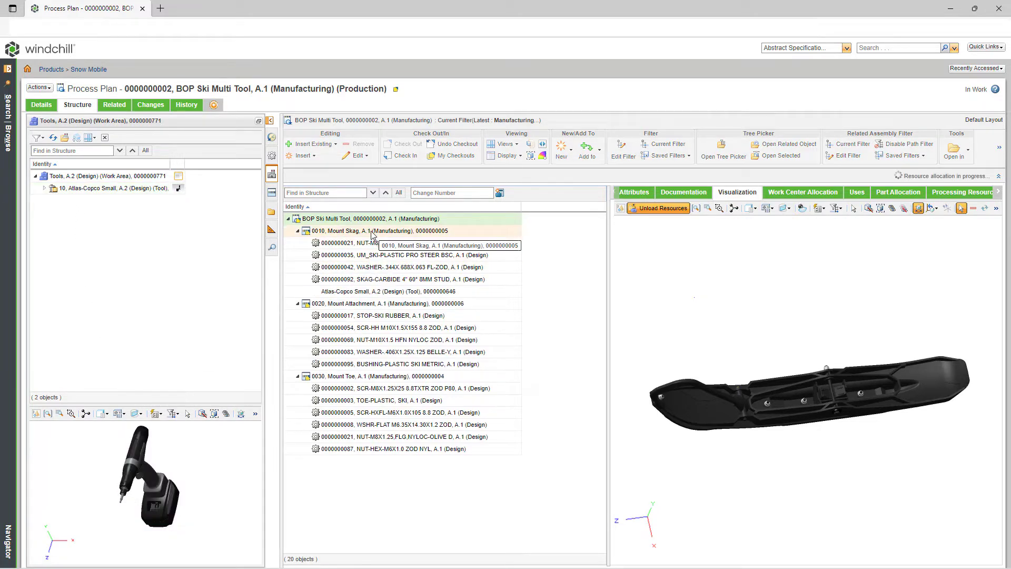
pyautogui.click(272, 247)
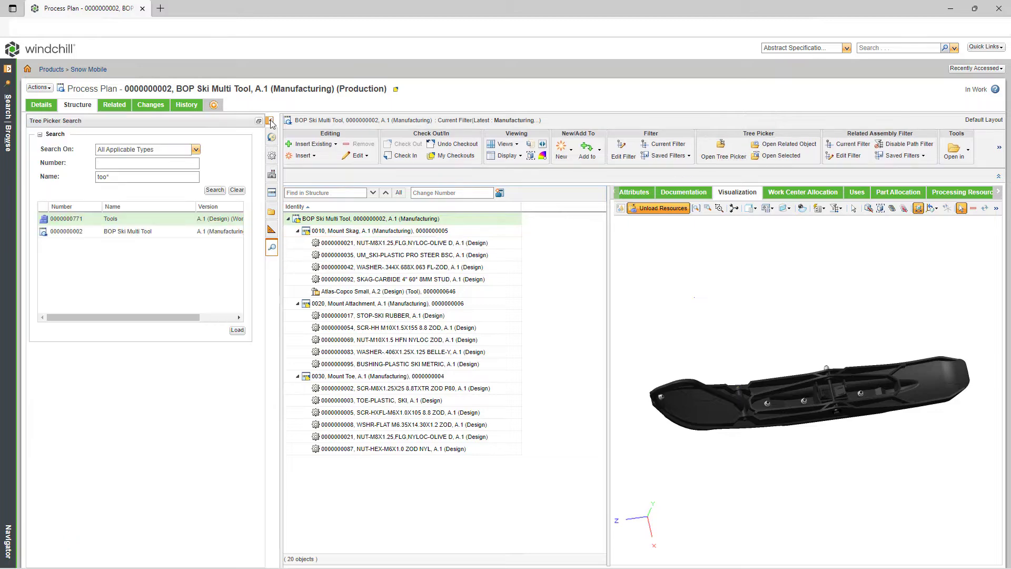
pyautogui.click(269, 120)
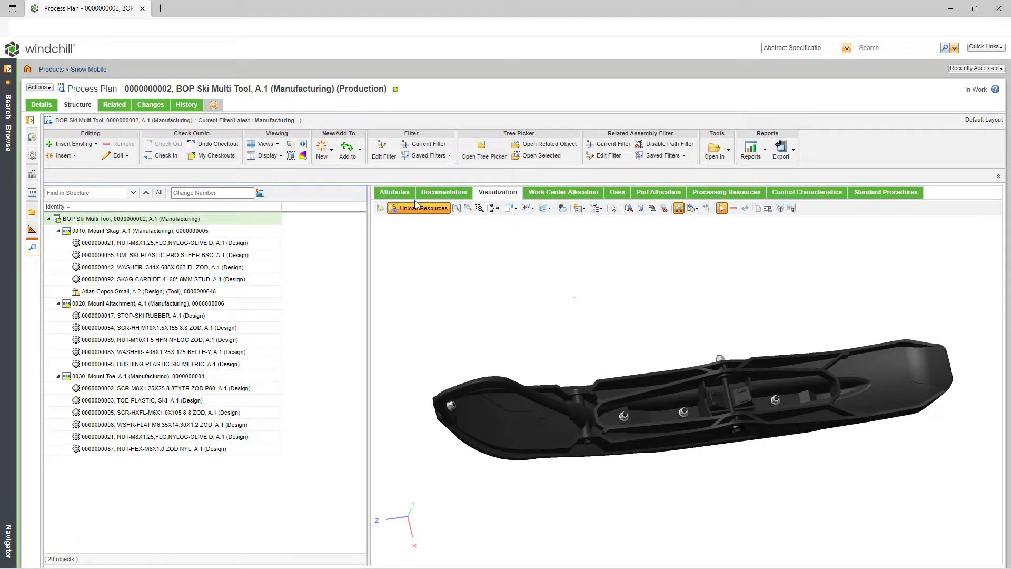
# Step: Refresh the tree and replay the plan two steps to the SKAG-CARBIDE stud
pyautogui.click(268, 156)
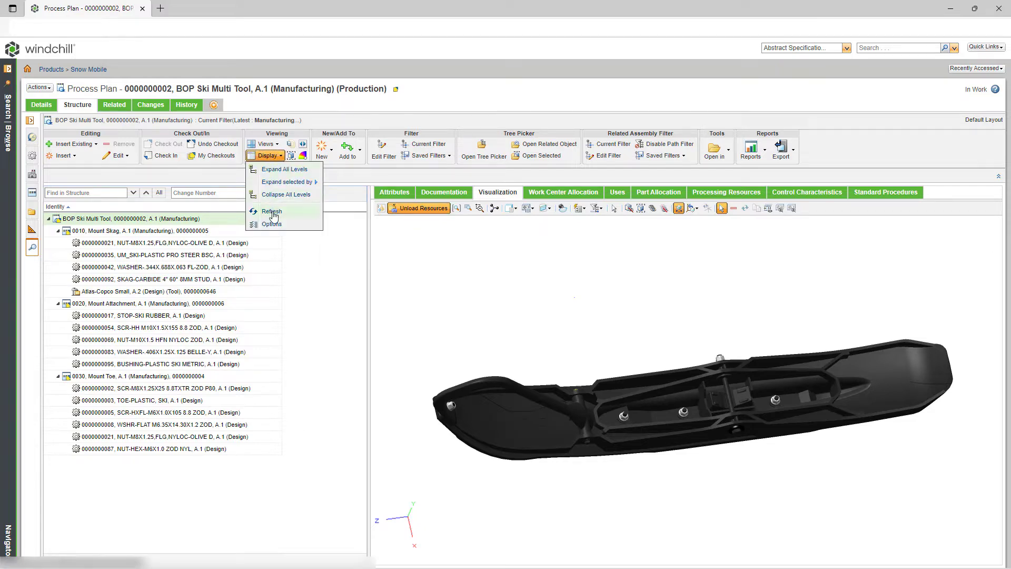
pyautogui.click(272, 212)
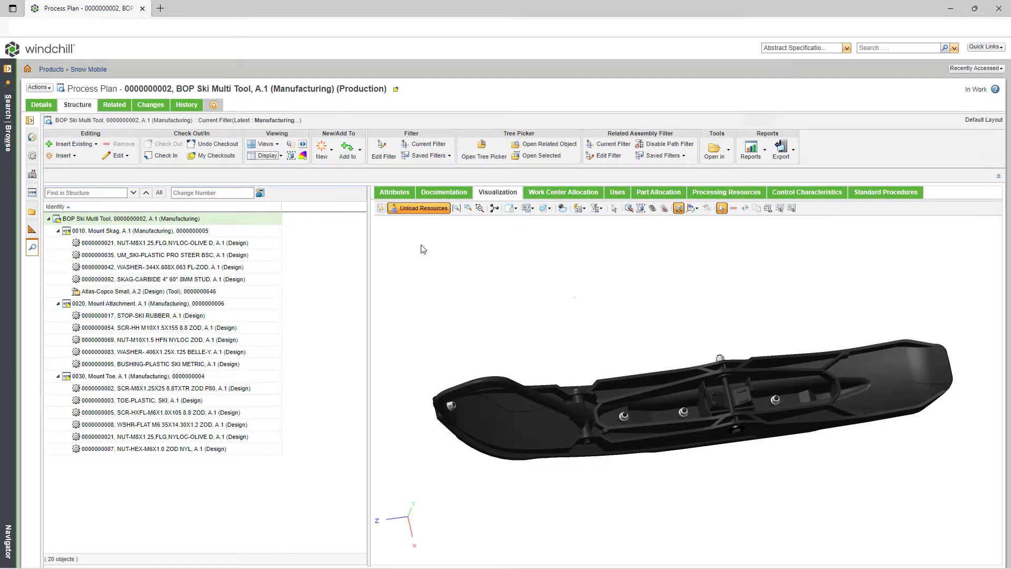
pyautogui.click(303, 143)
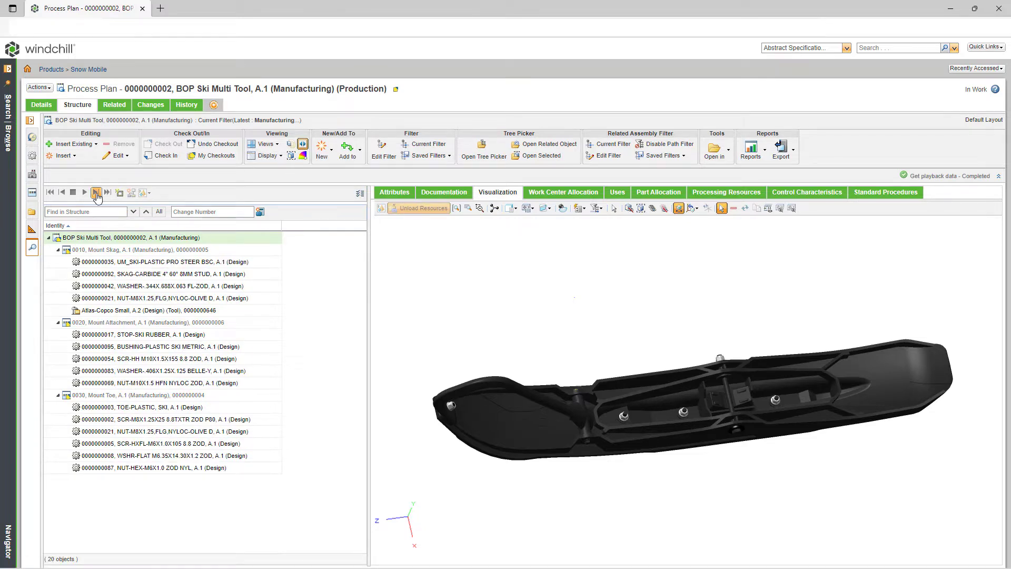
pyautogui.click(96, 192)
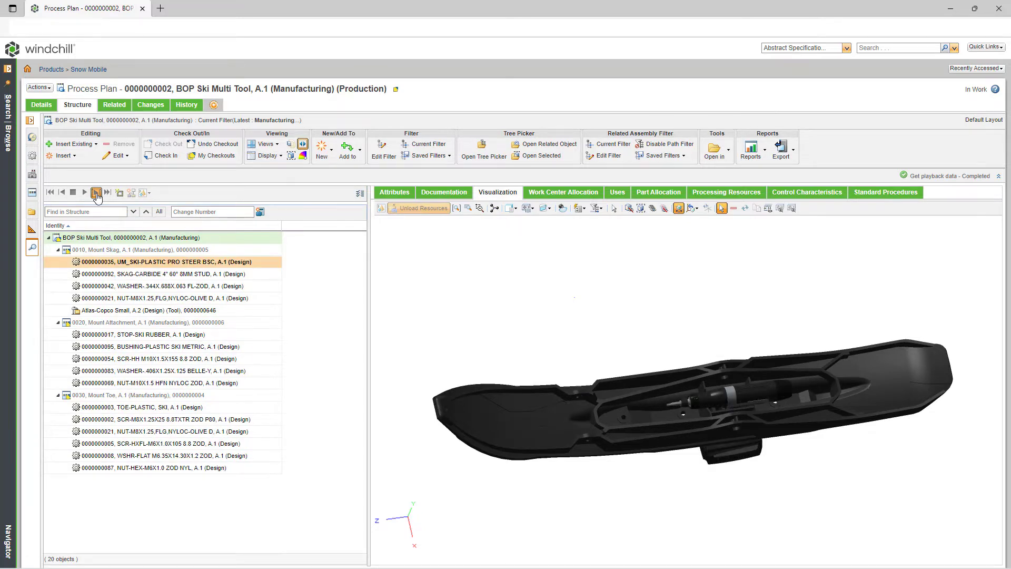
pyautogui.click(96, 194)
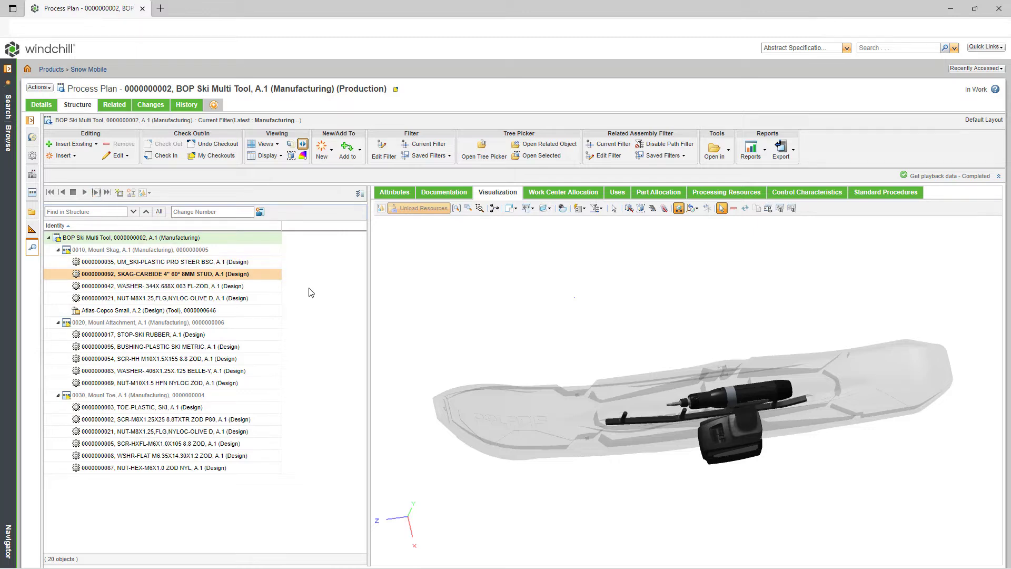
# Step: Tilt the Atlas-Copco Small drill and slide it up the ski to rest above the stud bolts
pyautogui.click(199, 311)
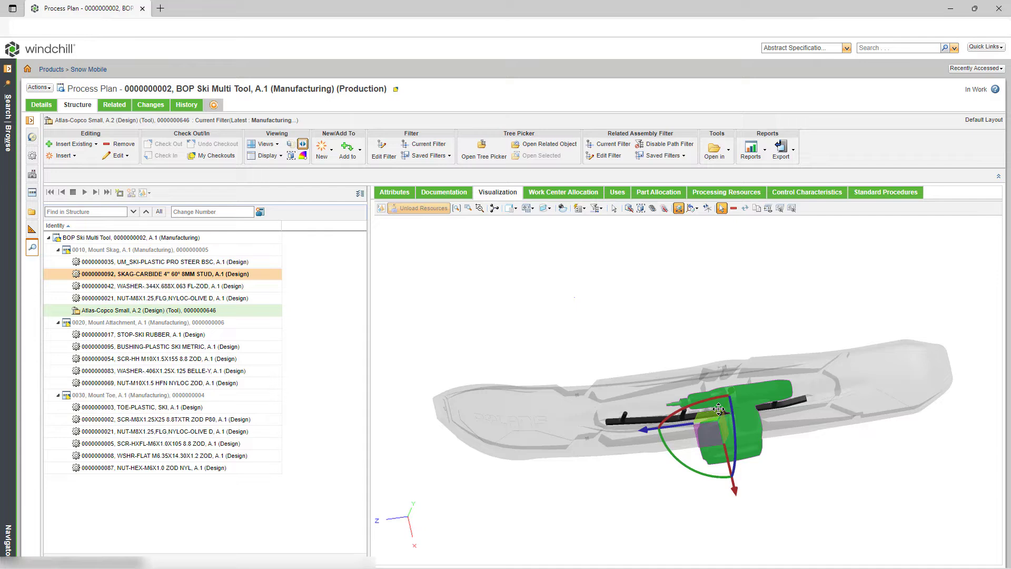
pyautogui.moveTo(714, 396); pyautogui.dragTo(672, 431)
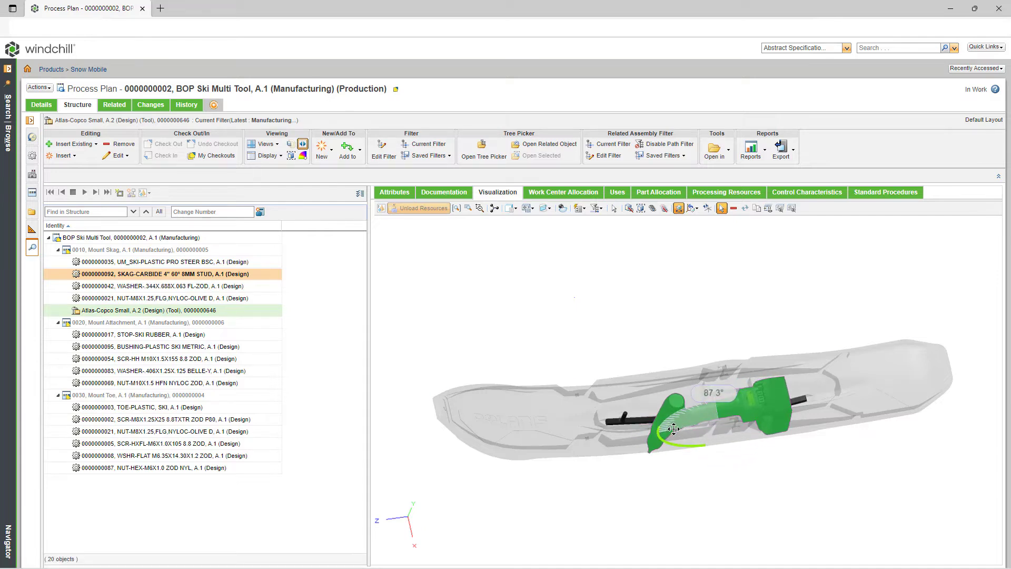
pyautogui.moveTo(673, 431); pyautogui.dragTo(630, 432)
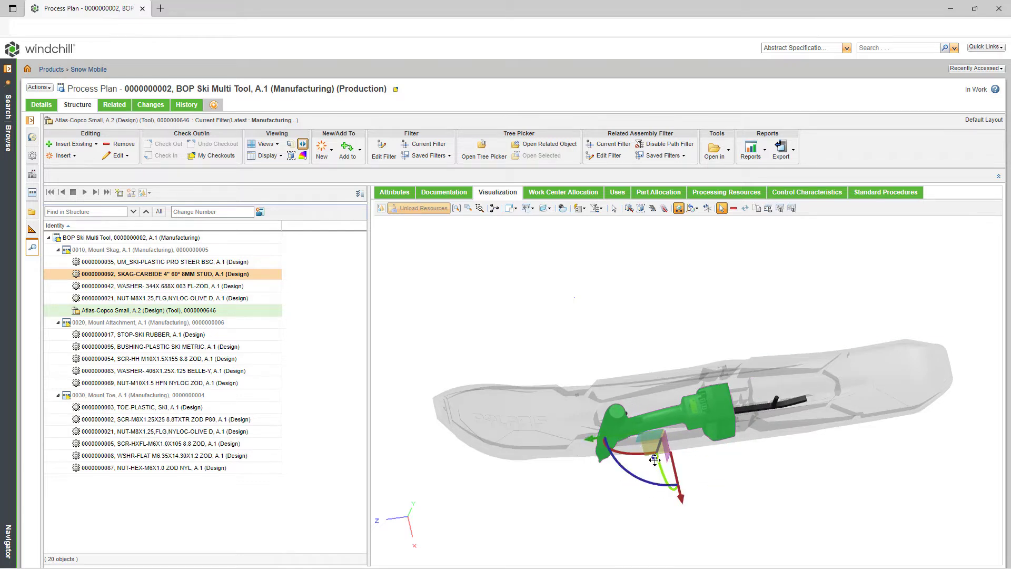
pyautogui.moveTo(655, 460); pyautogui.dragTo(667, 417)
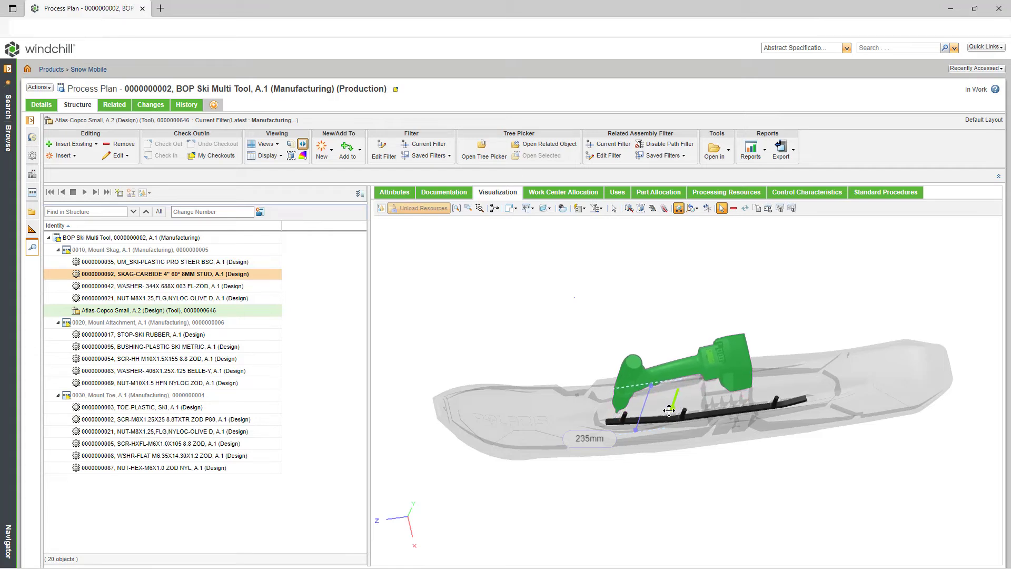
pyautogui.moveTo(667, 416); pyautogui.dragTo(624, 386)
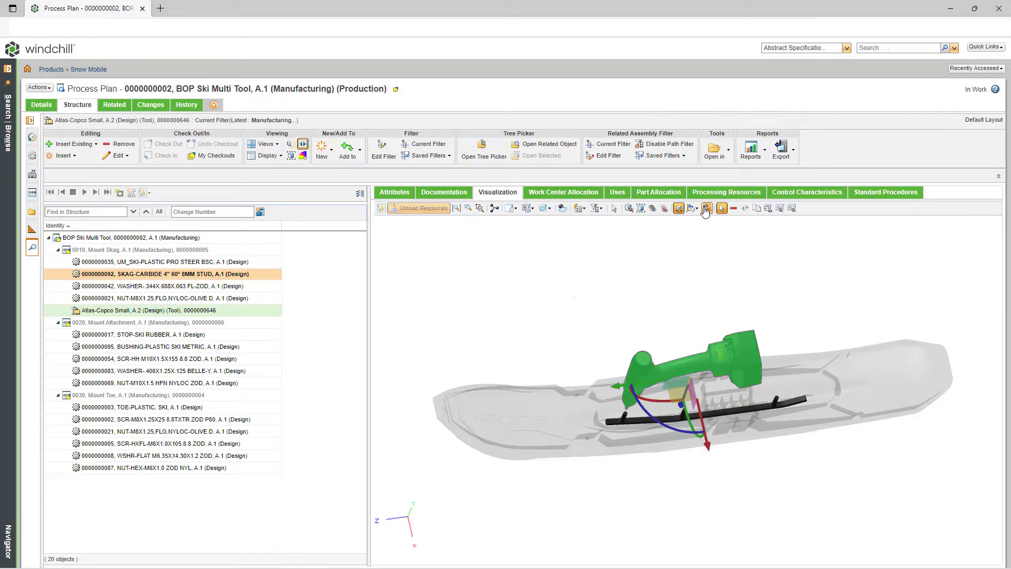
# Step: Save the tool's updated position and step playback to the SCR-HH M10 bolt
pyautogui.click(707, 208)
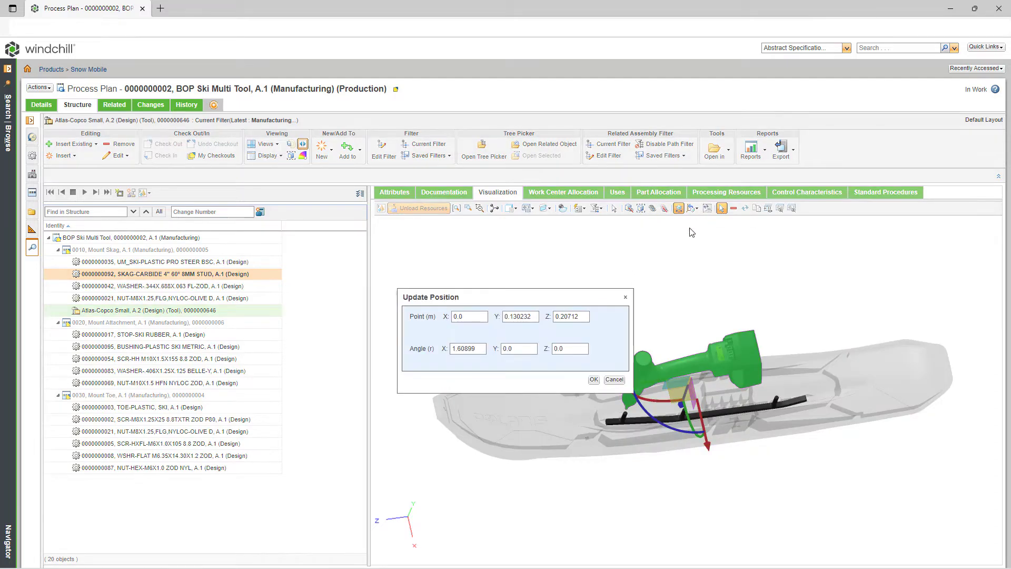
pyautogui.click(595, 381)
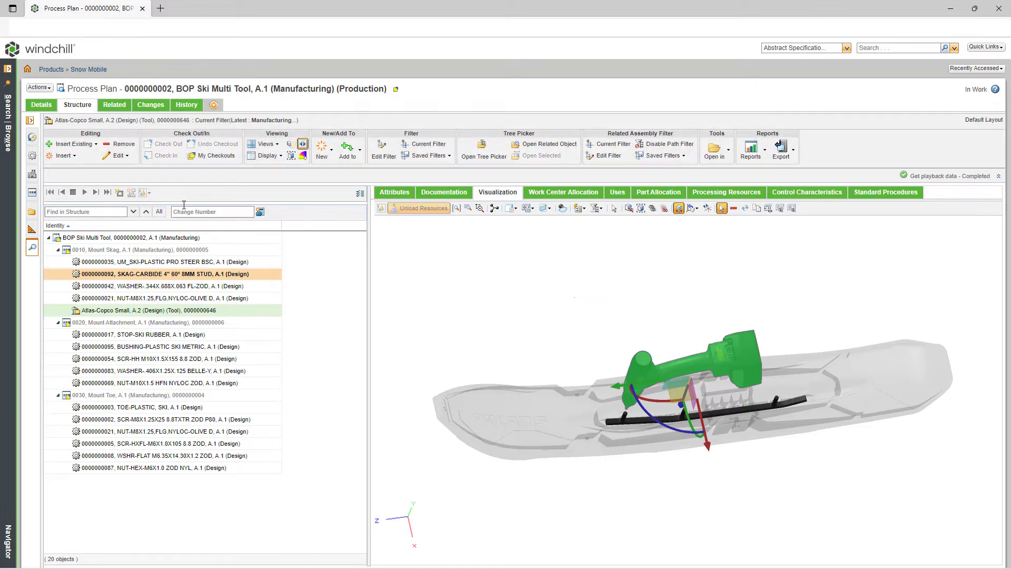
pyautogui.click(98, 195)
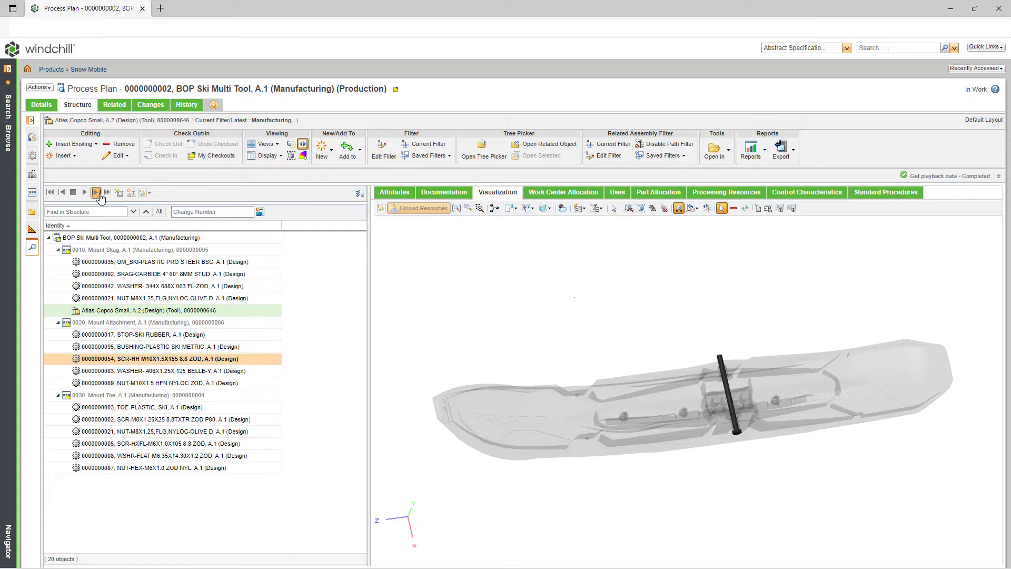
# Step: Copy the Atlas-Copco Small tool and paste it onto operation 0020 Mount Attachment
pyautogui.rightClick(115, 314)
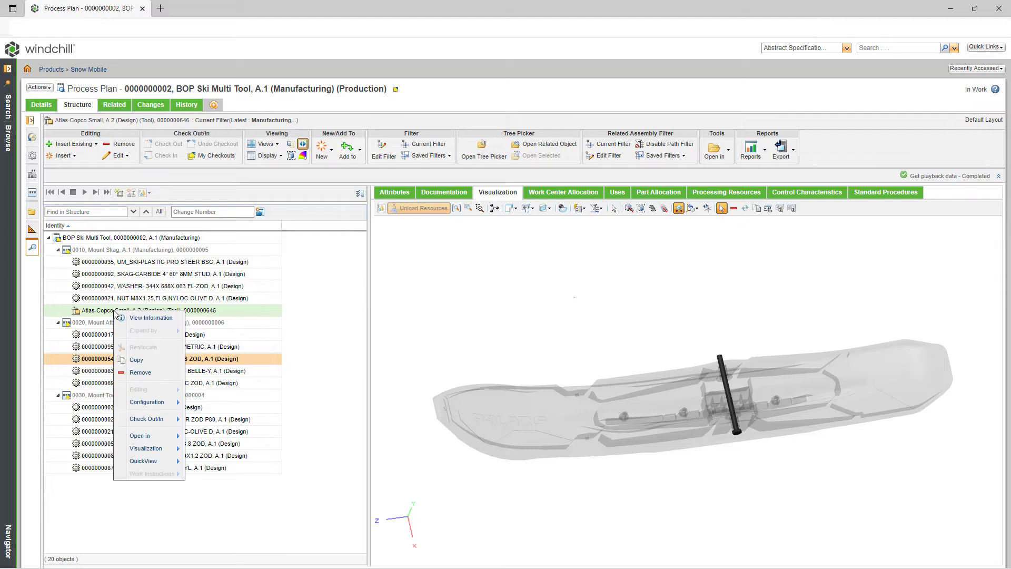
pyautogui.click(137, 361)
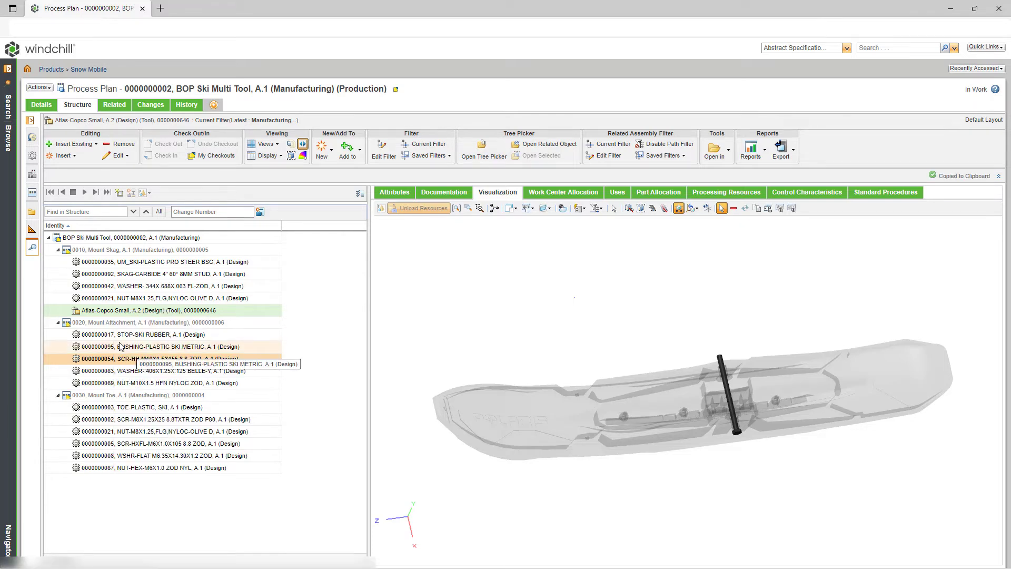
pyautogui.click(106, 327)
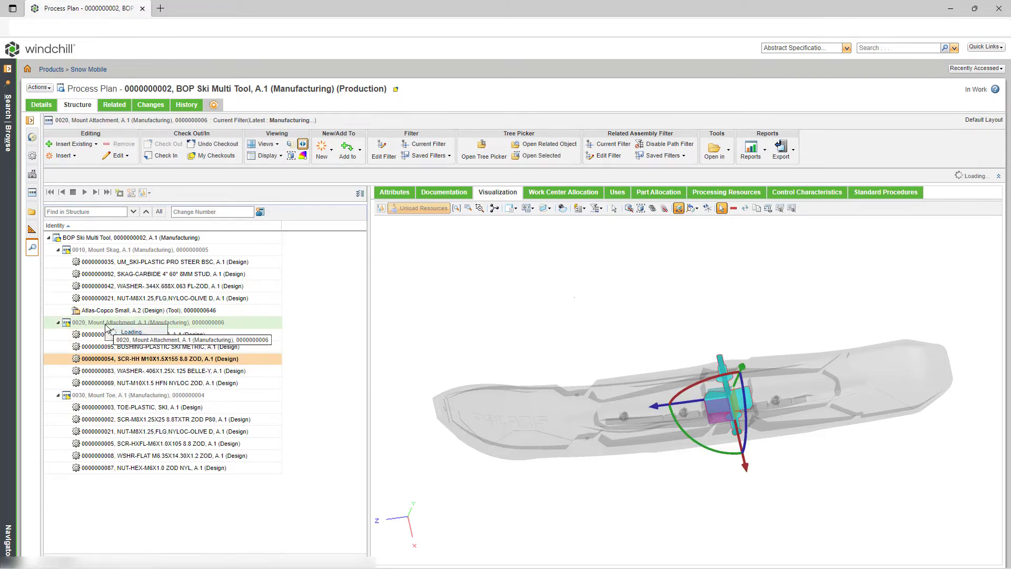
pyautogui.rightClick(107, 329)
pyautogui.click(128, 348)
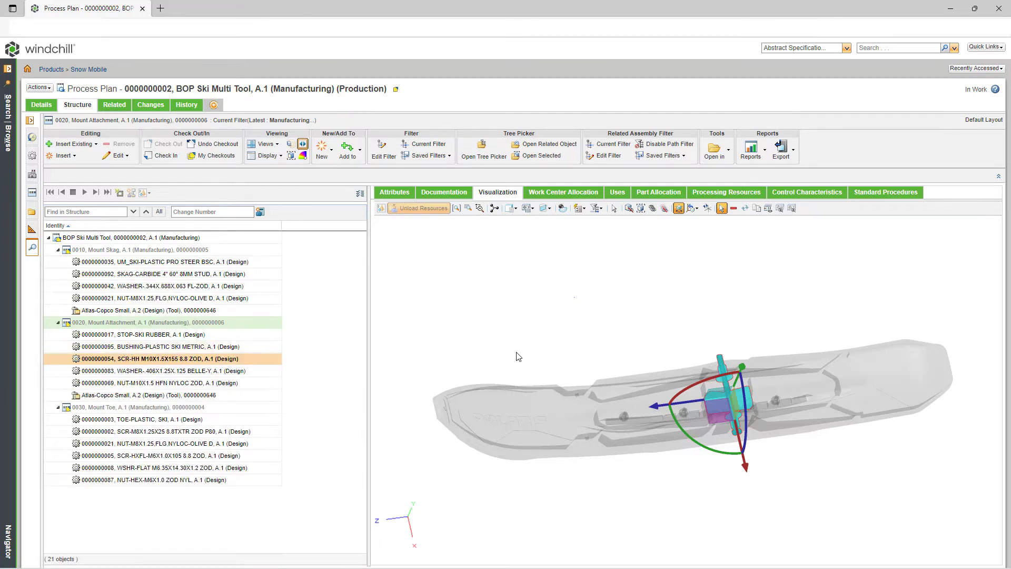
# Step: Clear the selection and refresh the structure tree
pyautogui.click(542, 329)
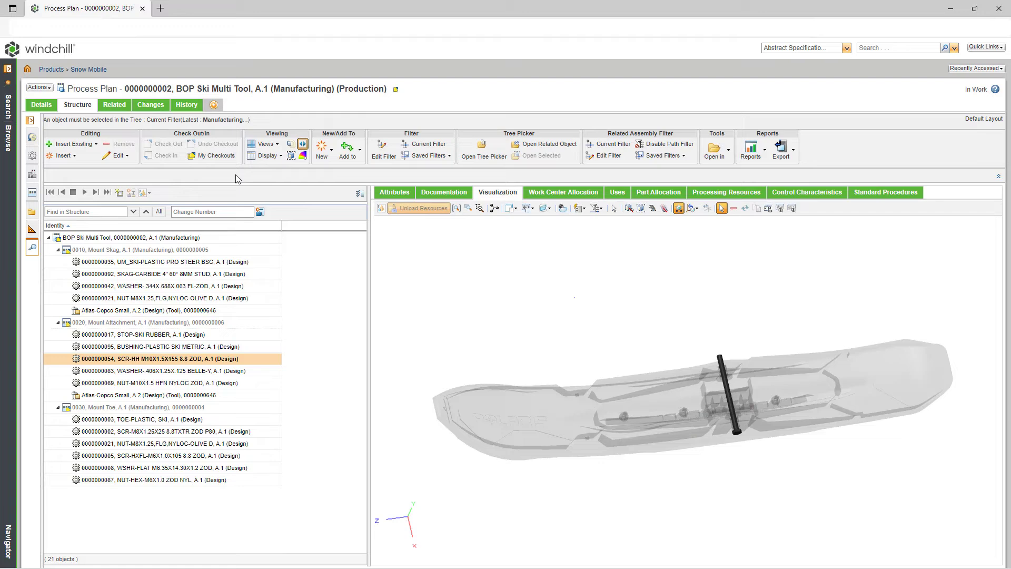
pyautogui.click(267, 155)
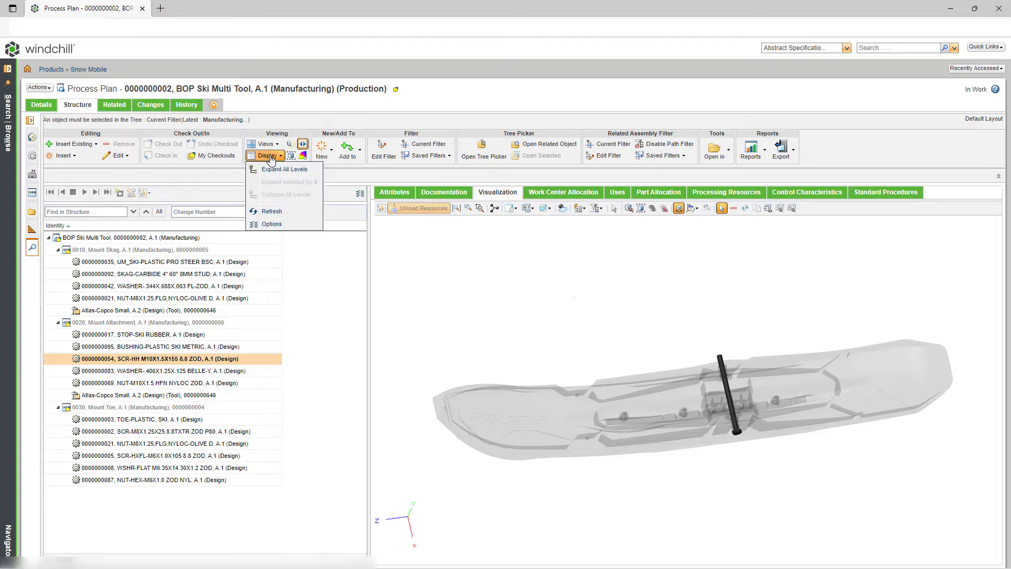
pyautogui.click(269, 211)
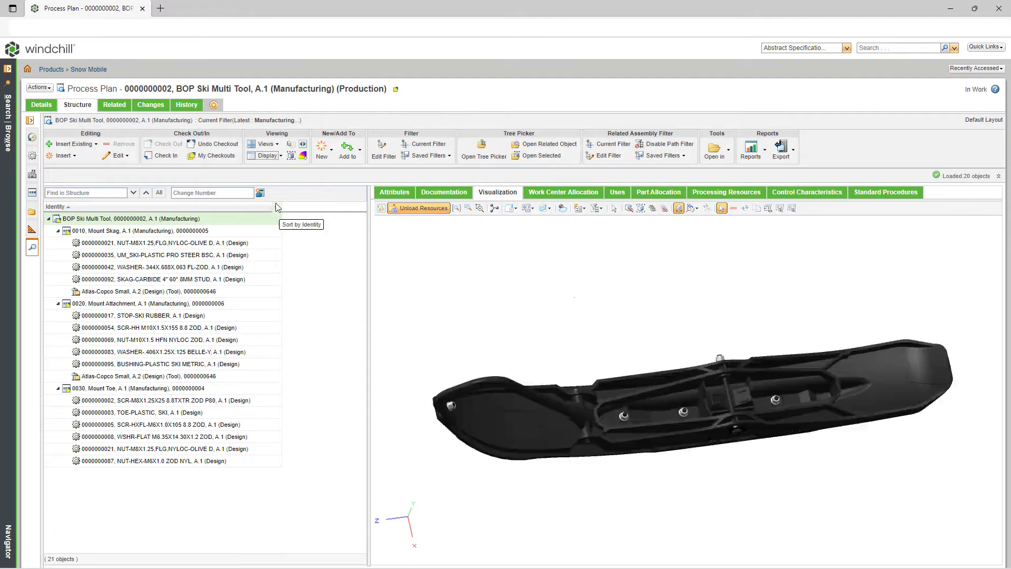
# Step: Play back one step to the STOP-SKI RUBBER and select the Atlas-Copco Small tool
pyautogui.click(303, 146)
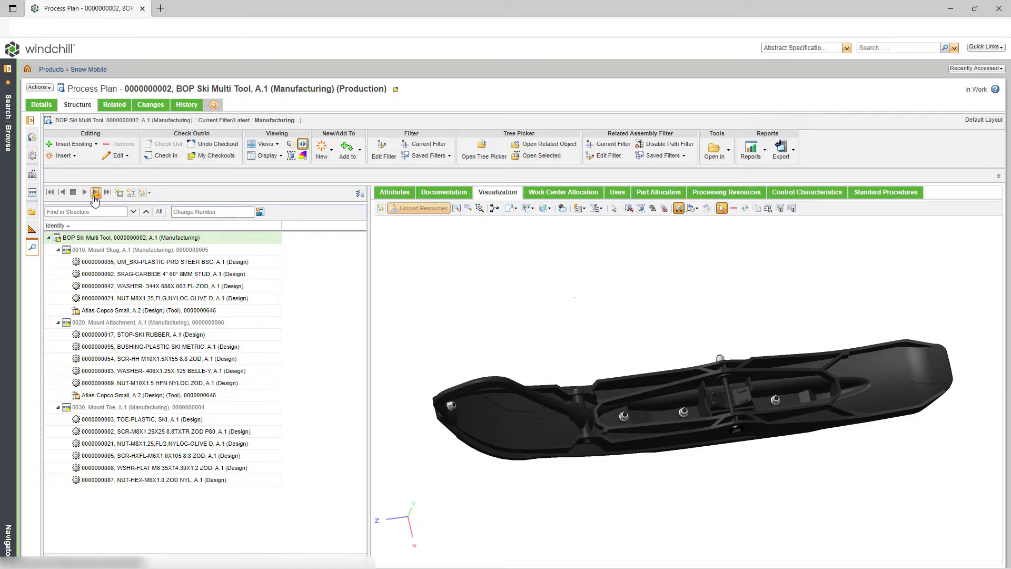
pyautogui.click(95, 193)
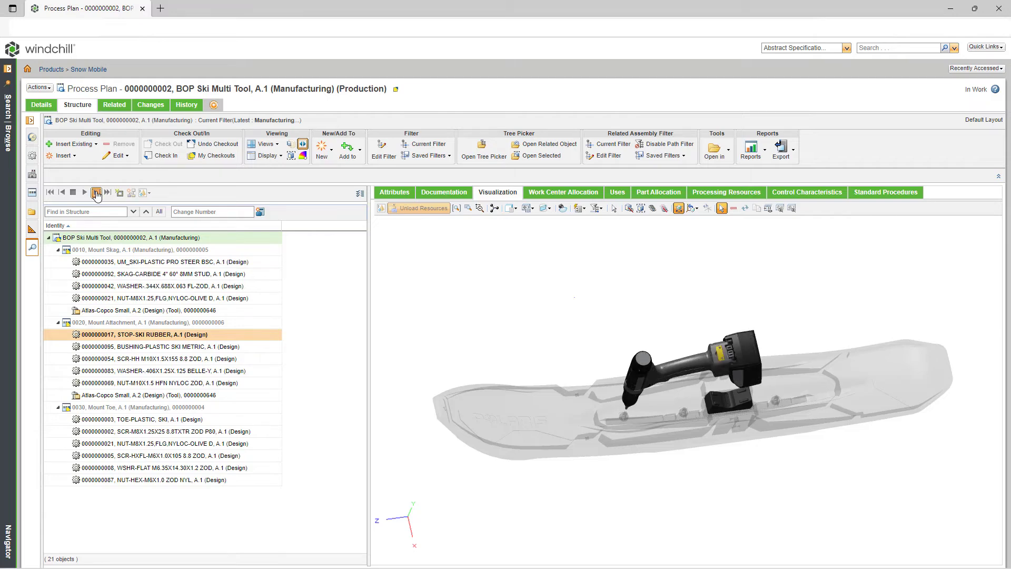
pyautogui.click(123, 397)
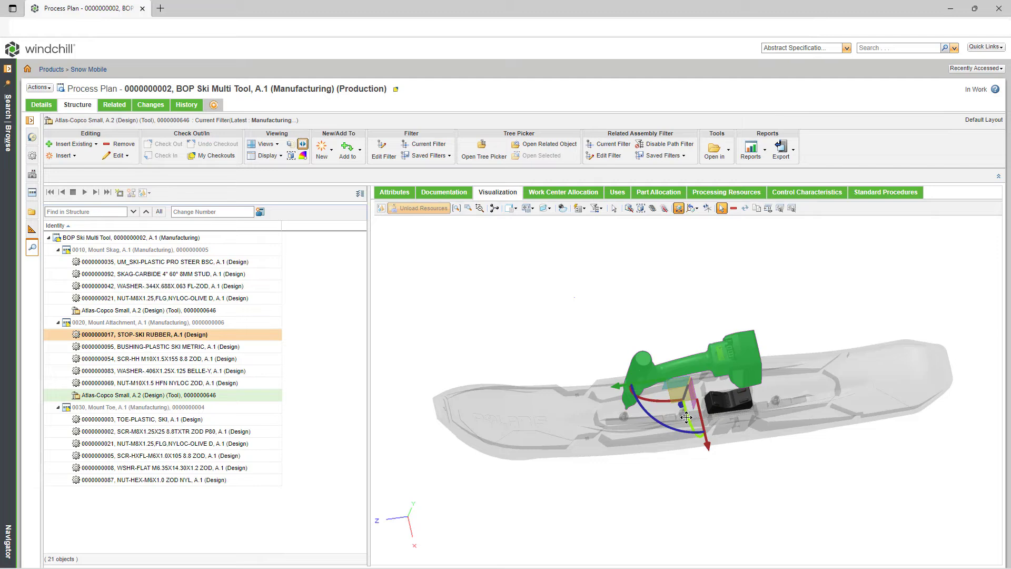
# Step: Rotate the drill about 91°, raise and shift it, then step playback to the nylock nut
pyautogui.moveTo(686, 416)
pyautogui.mouseDown()
pyautogui.moveTo(721, 448)
pyautogui.moveTo(695, 385)
pyautogui.moveTo(698, 409)
pyautogui.mouseUp()
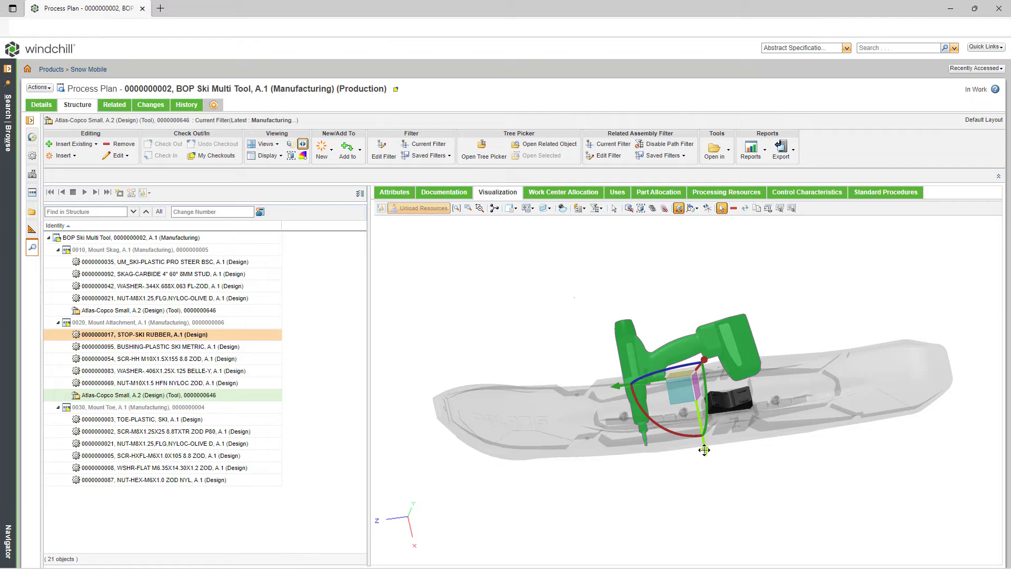
pyautogui.moveTo(705, 449); pyautogui.dragTo(688, 368)
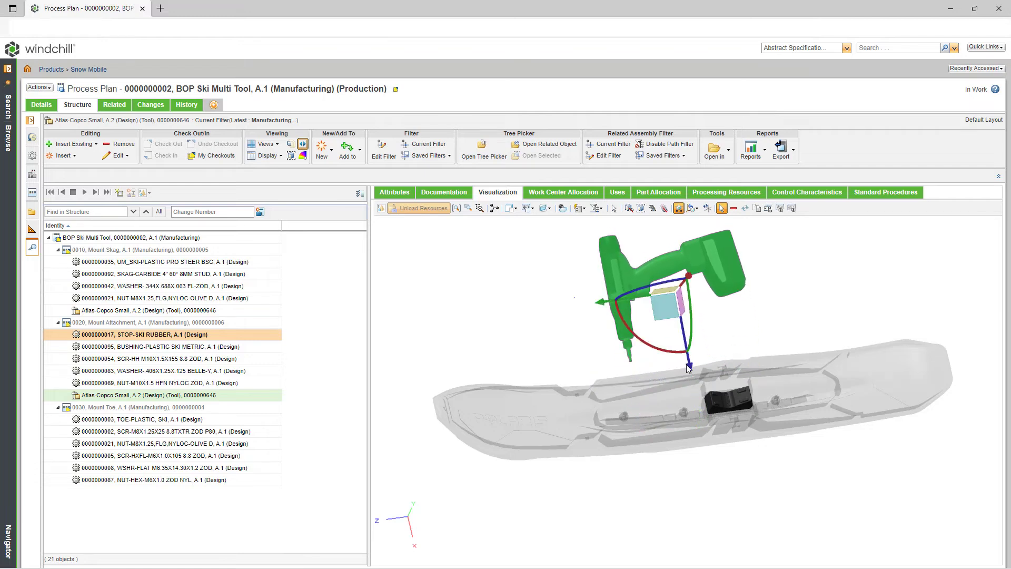
pyautogui.moveTo(601, 302); pyautogui.dragTo(670, 306)
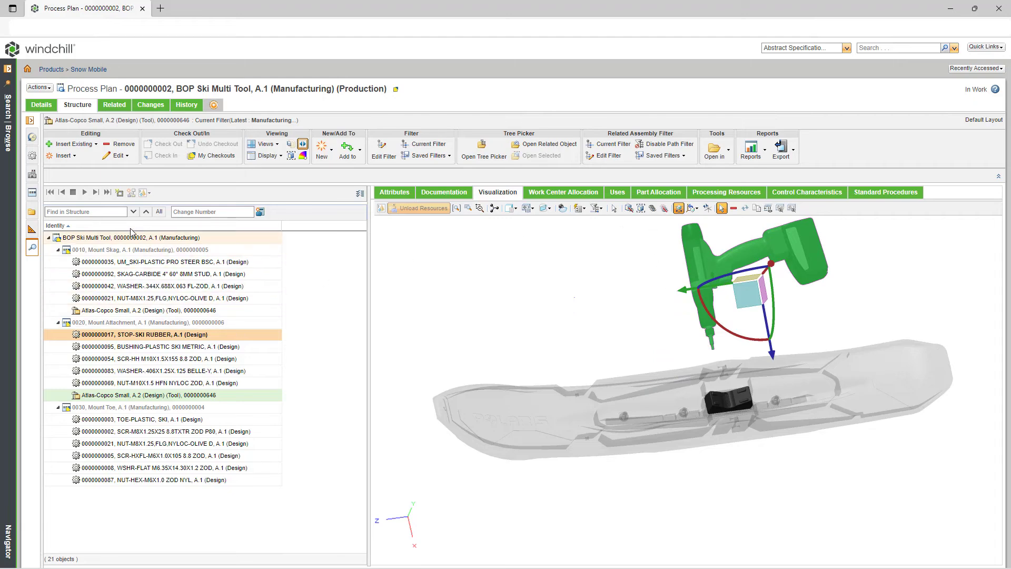
pyautogui.click(95, 193)
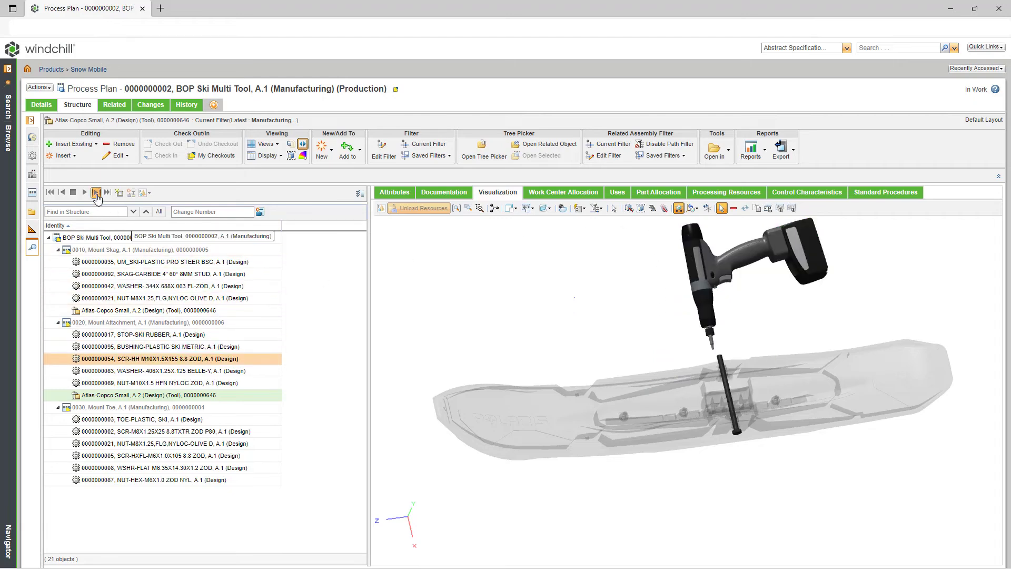
pyautogui.click(96, 193)
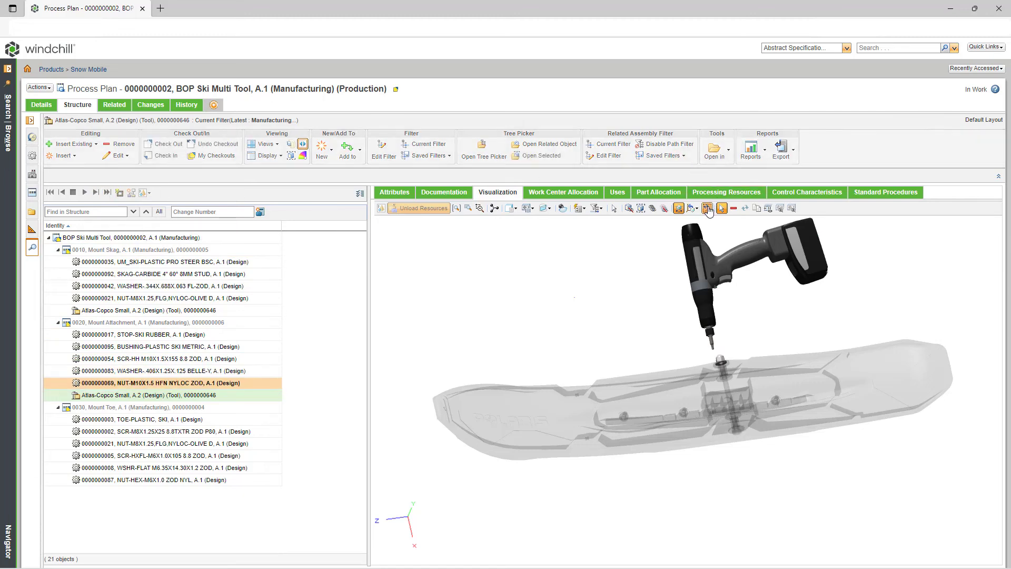
# Step: Save the drill's position over the attachment nut and step playback to TOE-PLASTIC
pyautogui.click(708, 208)
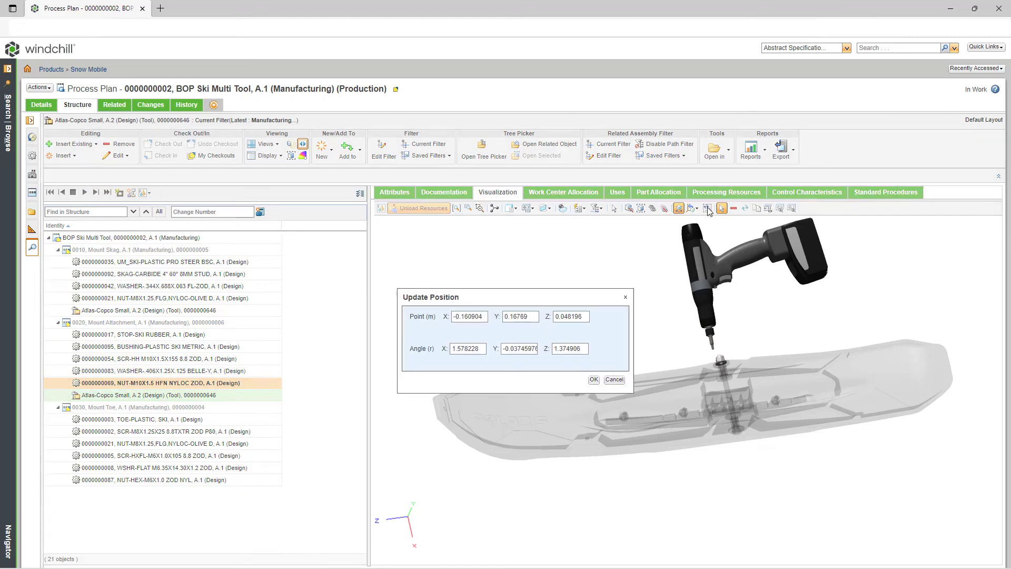
pyautogui.click(594, 380)
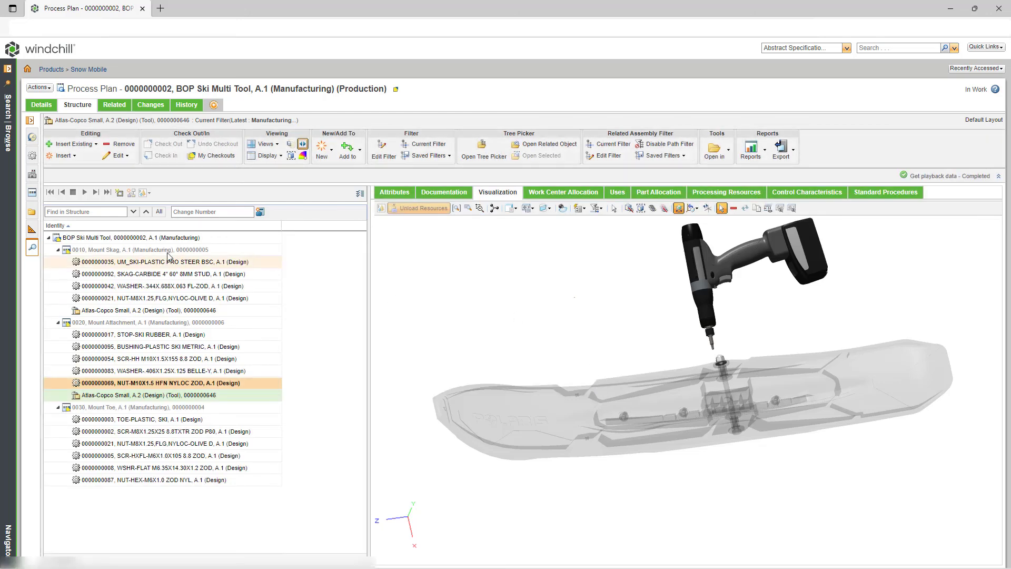
pyautogui.click(96, 193)
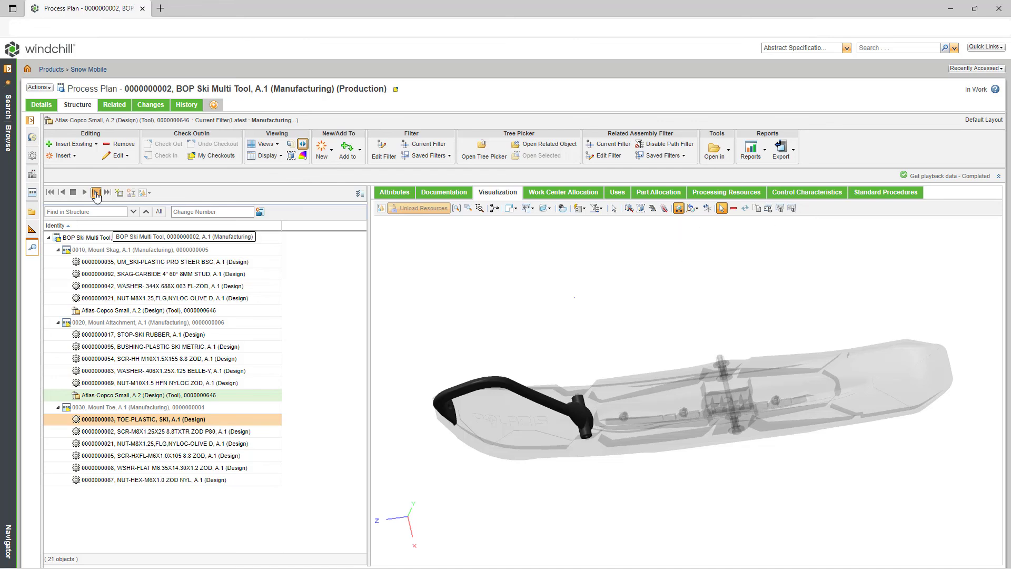